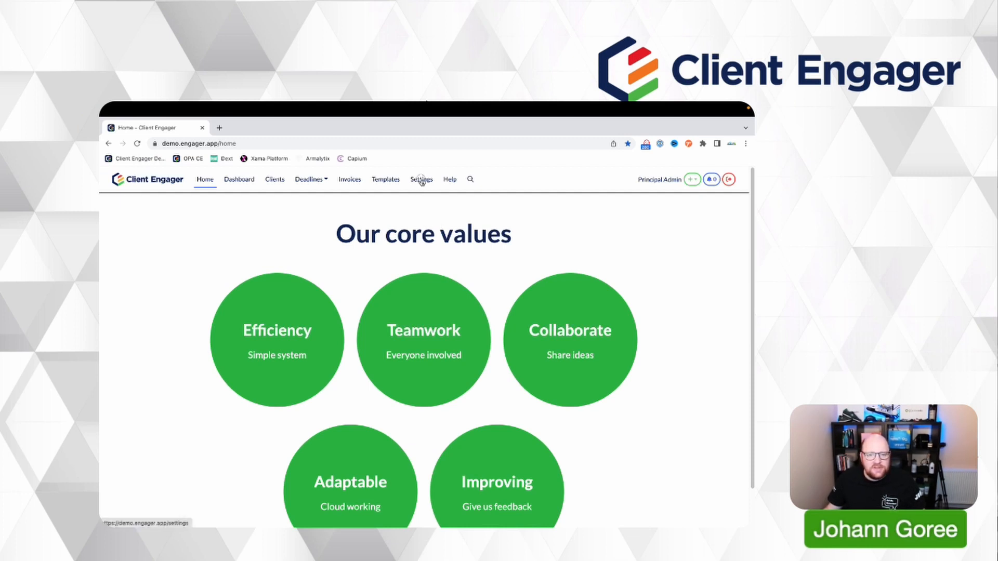
- Go to Settings and show the System users list under Staff
{"action": "left_click", "coordinate": [421, 180]}
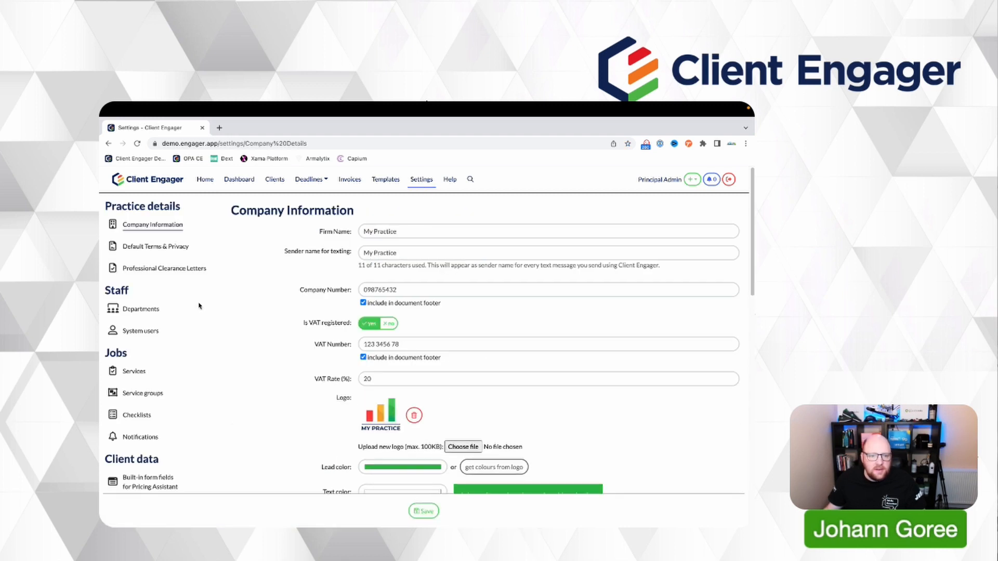
{"action": "left_click", "coordinate": [148, 331]}
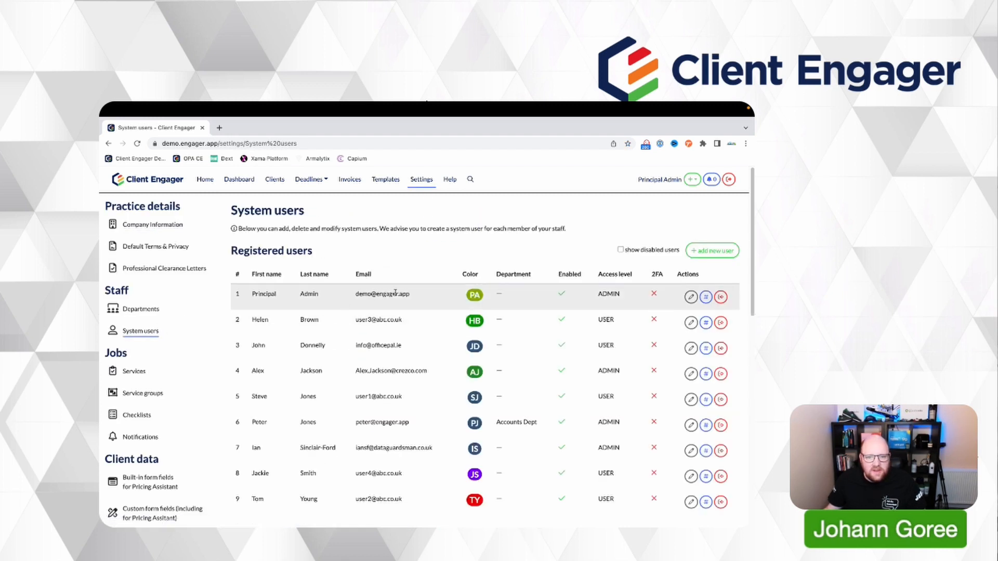
{"action": "scroll", "coordinate": [640, 314], "scroll_direction": "down", "scroll_amount": 1}
{"action": "scroll", "coordinate": [642, 320], "scroll_direction": "down", "scroll_amount": 1}
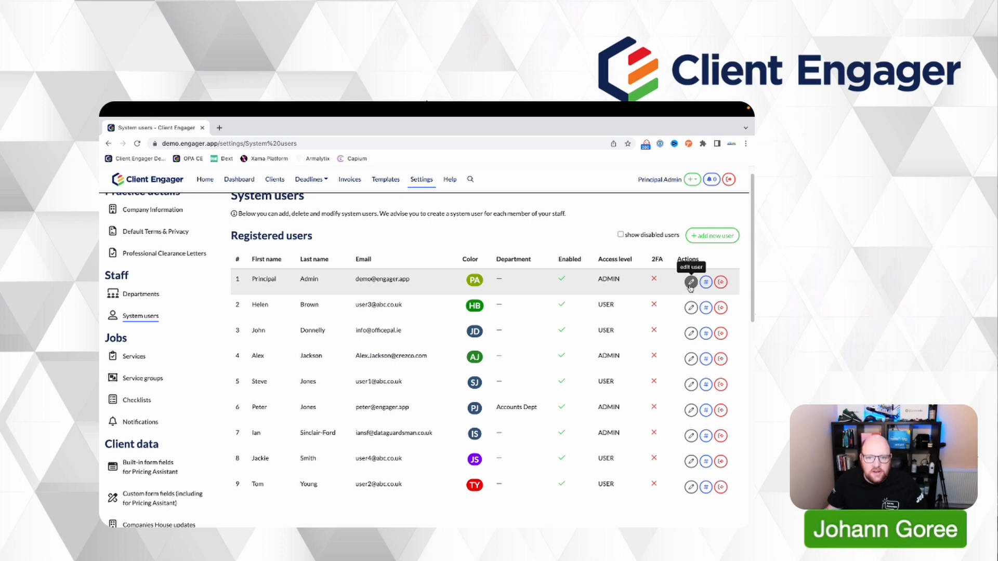
{"action": "scroll", "coordinate": [652, 291], "scroll_direction": "up", "scroll_amount": 1}
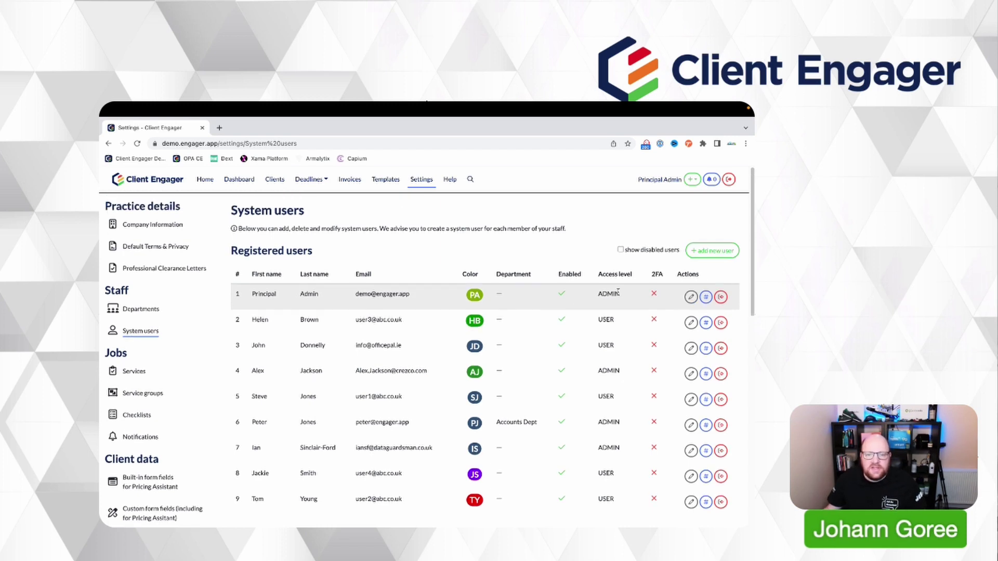
- Enable two-factor authentication for Principal Admin by entering and confirming the authenticator code
{"action": "left_click", "coordinate": [690, 297]}
{"action": "scroll", "coordinate": [586, 350], "scroll_direction": "down", "scroll_amount": 5}
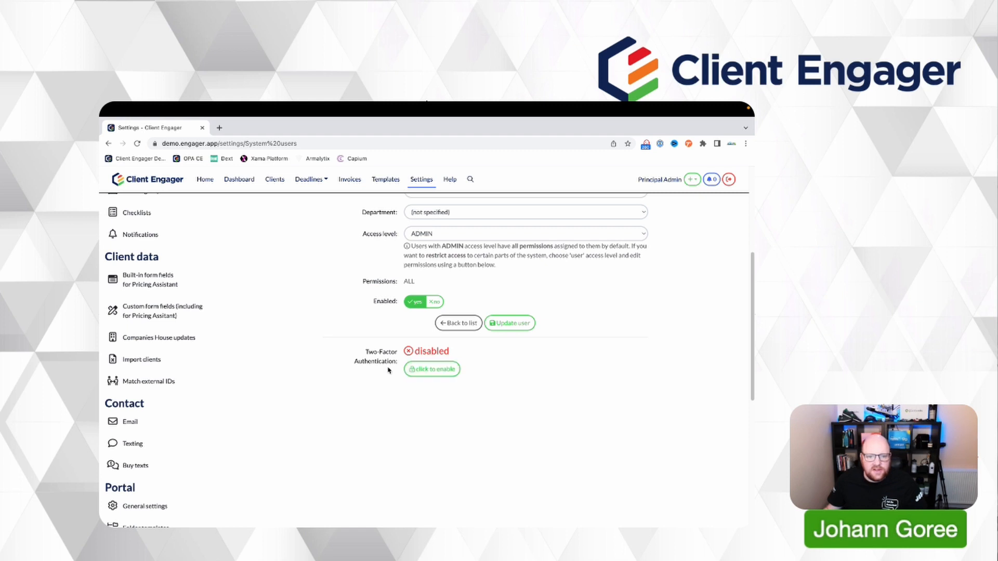
{"action": "left_click", "coordinate": [430, 372]}
{"action": "scroll", "coordinate": [459, 373], "scroll_direction": "down", "scroll_amount": 1}
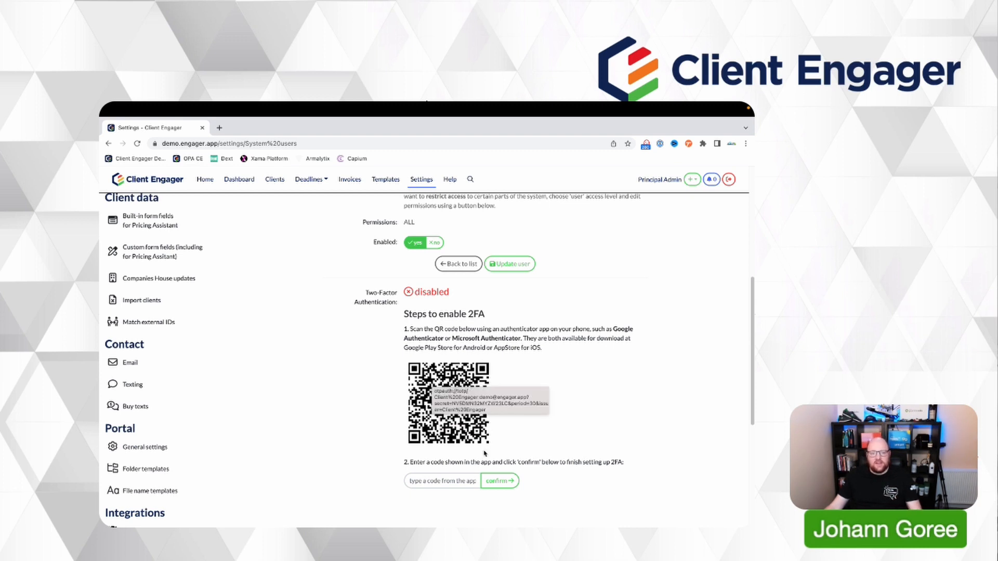
{"action": "left_click", "coordinate": [451, 481]}
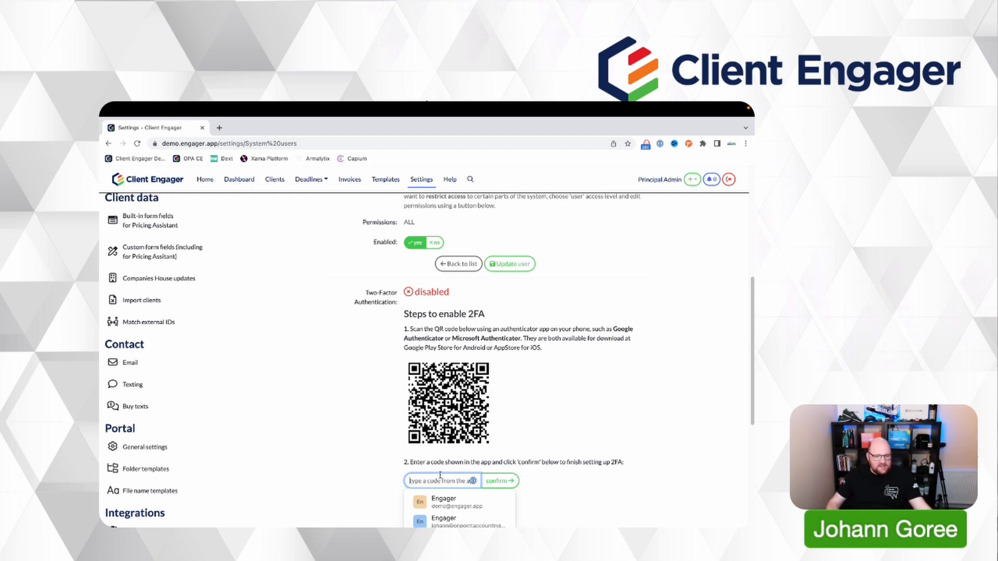
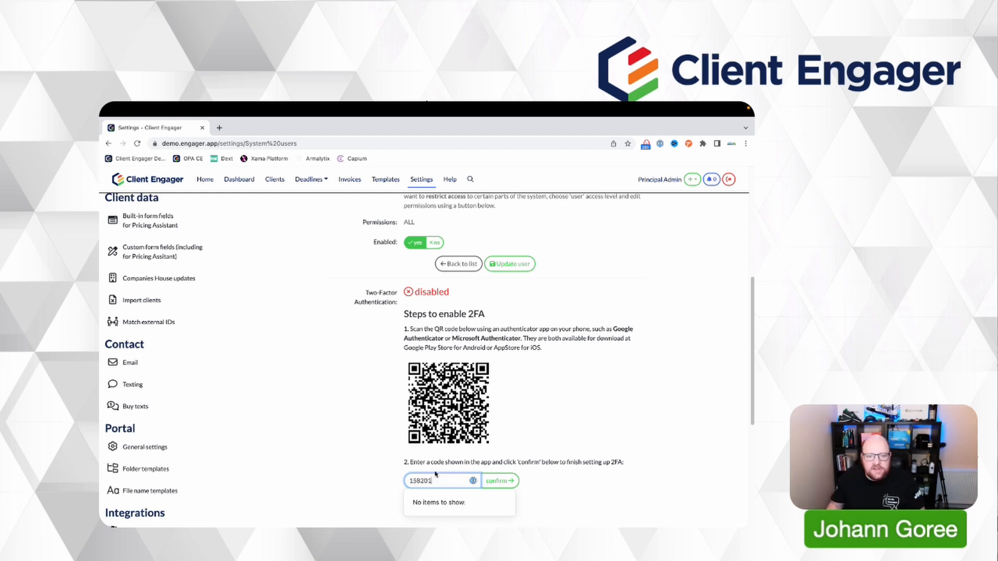
{"action": "left_click", "coordinate": [499, 481]}
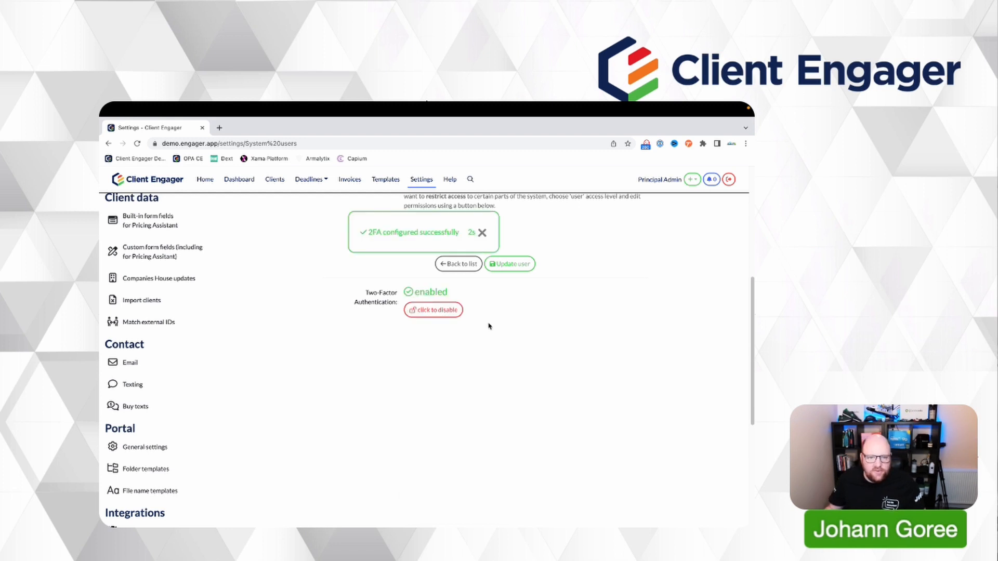
- Log out, then sign back in with the saved email and password as Principal Admin
{"action": "left_click", "coordinate": [729, 180]}
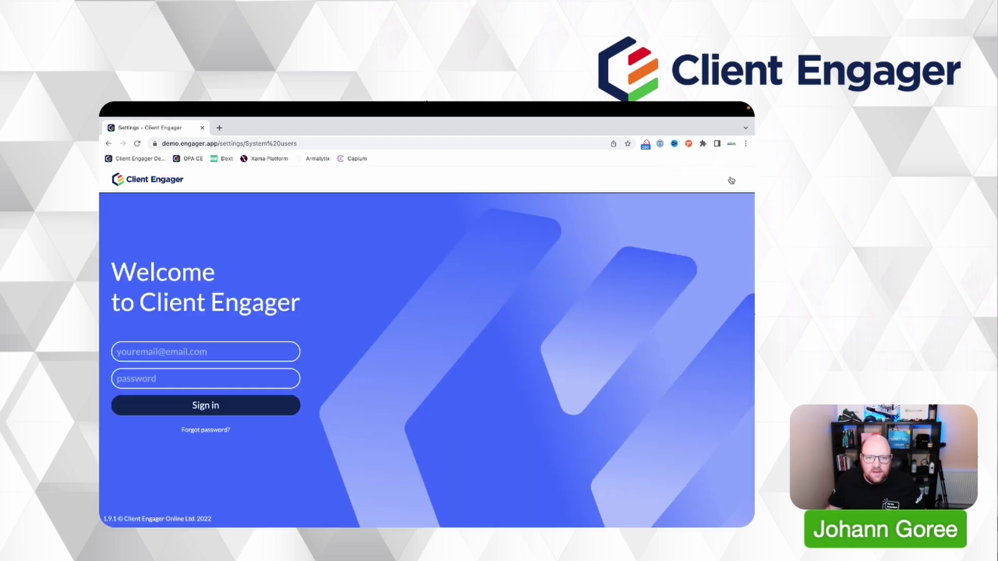
{"action": "left_click", "coordinate": [207, 353]}
{"action": "left_click", "coordinate": [179, 374]}
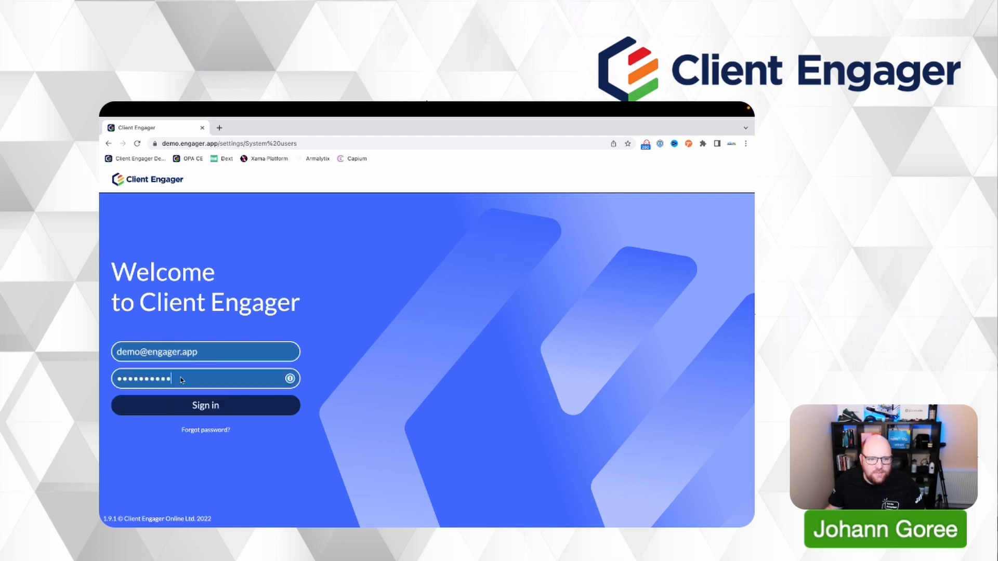
{"action": "left_click", "coordinate": [182, 402]}
{"action": "left_click", "coordinate": [184, 389]}
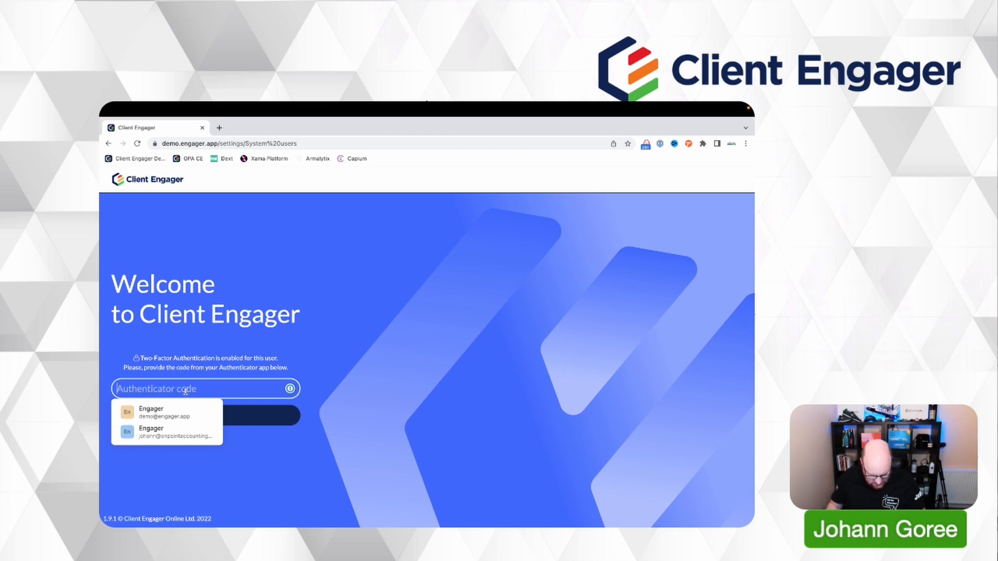
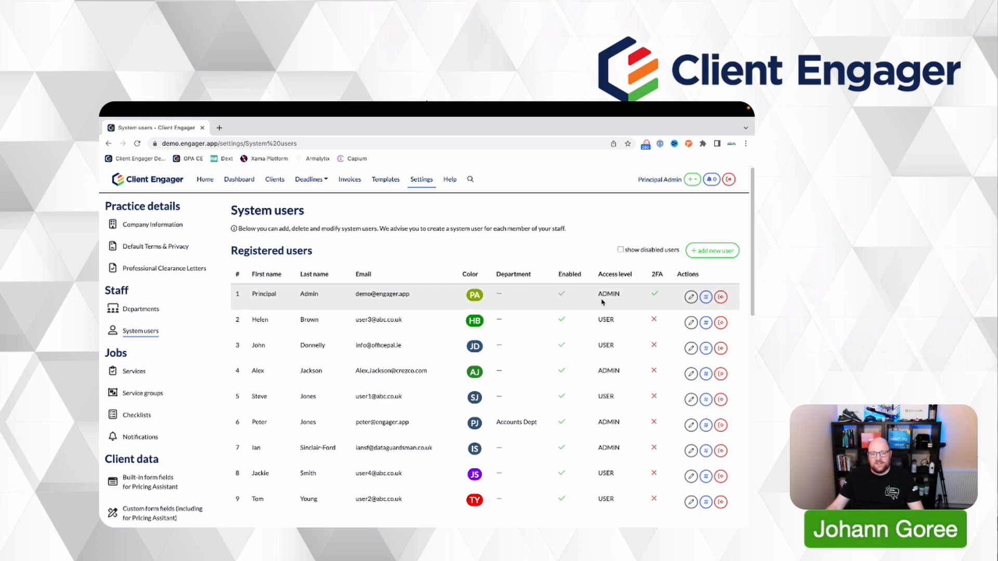
- Disable two-factor authentication for Principal Admin and confirm with Yes
{"action": "left_click", "coordinate": [691, 298]}
{"action": "scroll", "coordinate": [609, 367], "scroll_direction": "down", "scroll_amount": 5}
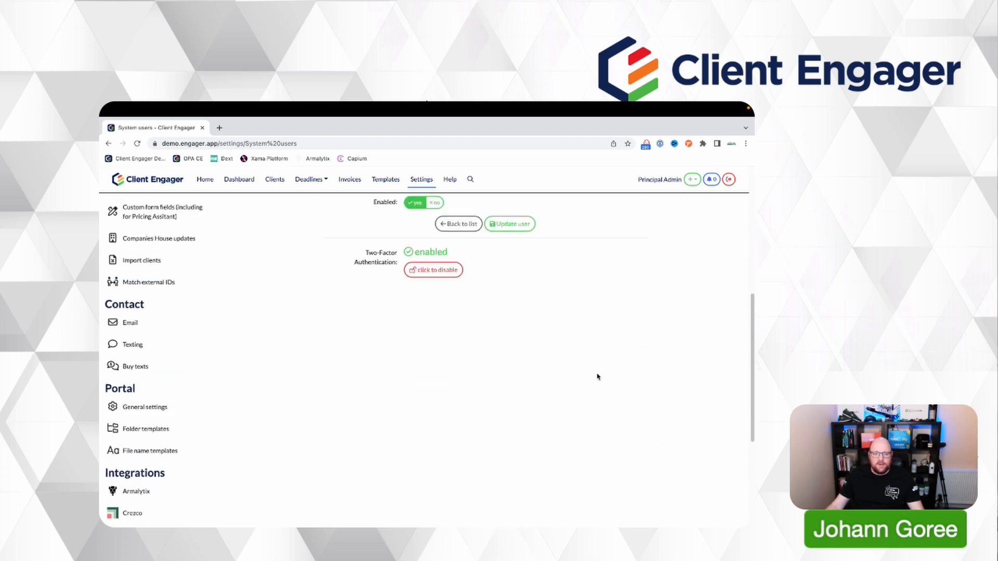
{"action": "left_click", "coordinate": [449, 277]}
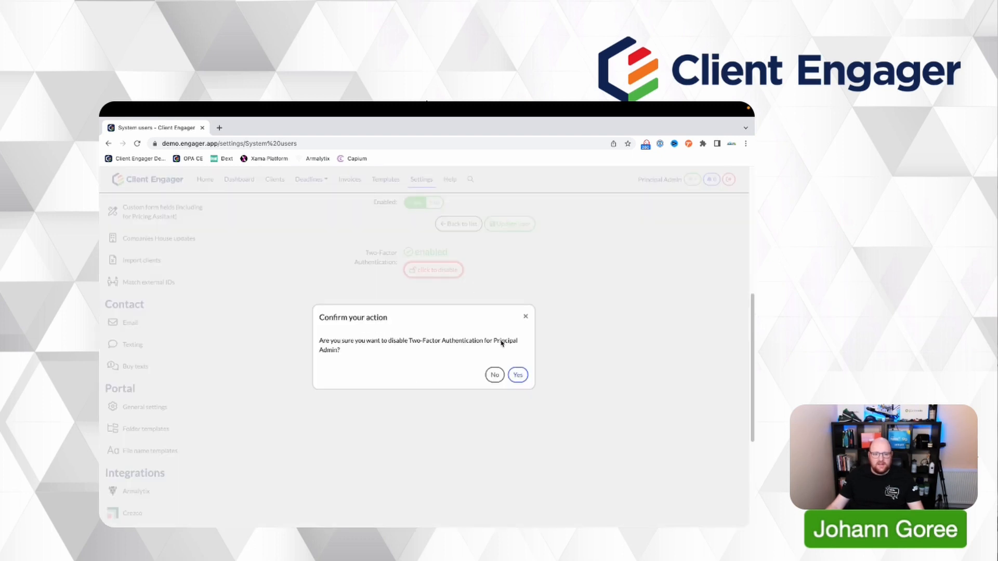
{"action": "left_click", "coordinate": [518, 375]}
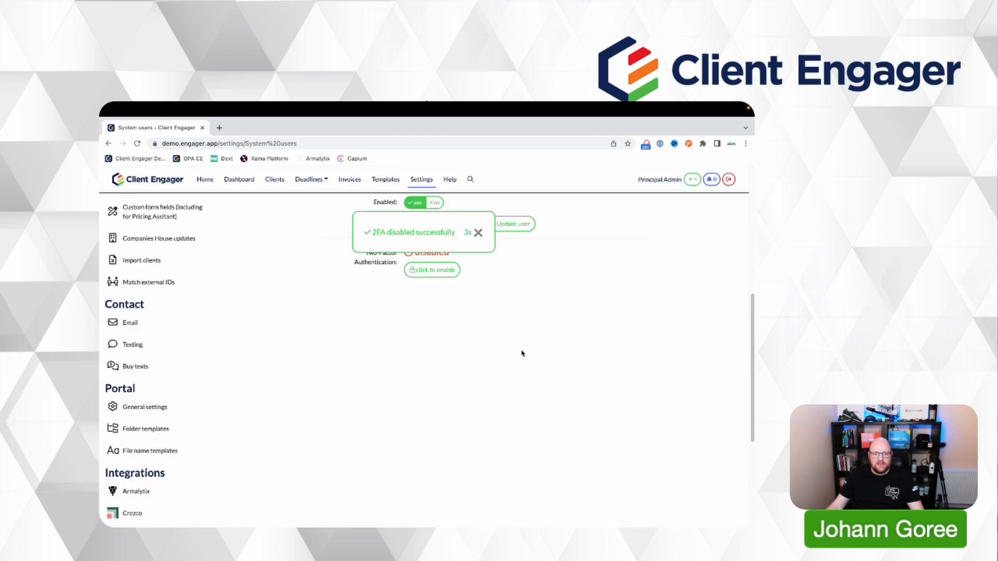